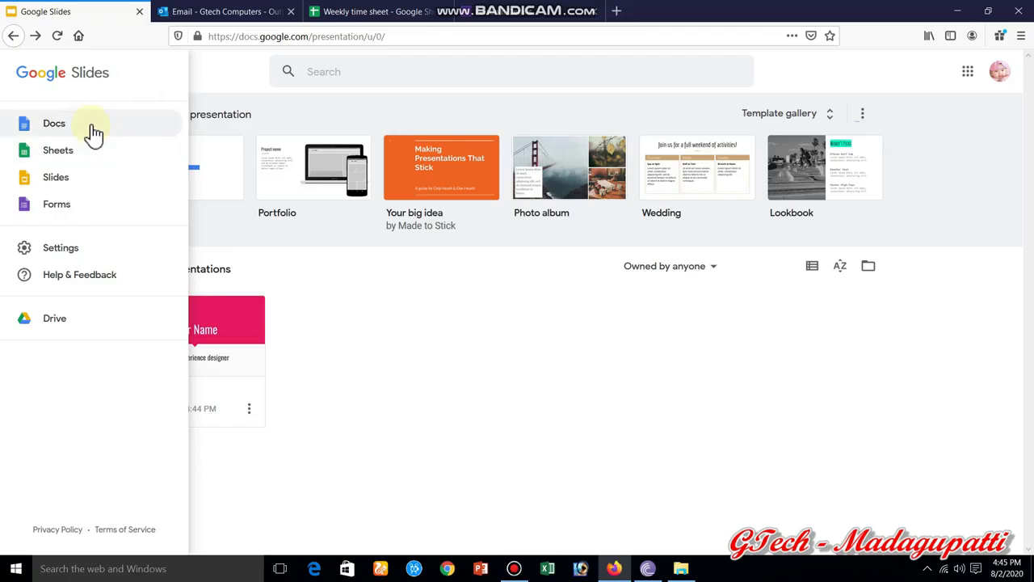
- Switch from Google Slides to the Google Docs home page
{"action": "left_click", "coordinate": [92, 131]}
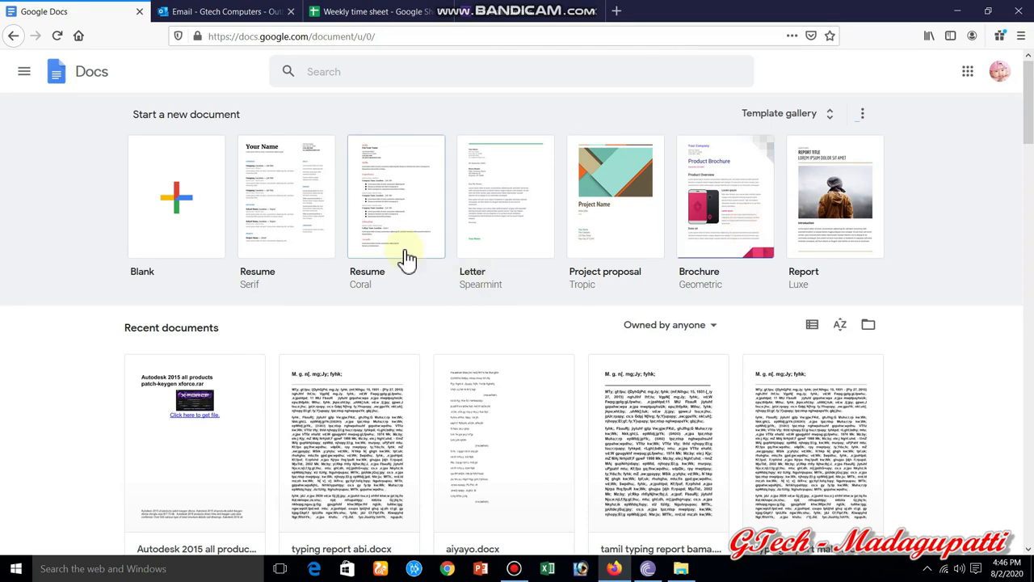
{"action": "left_click", "coordinate": [516, 566]}
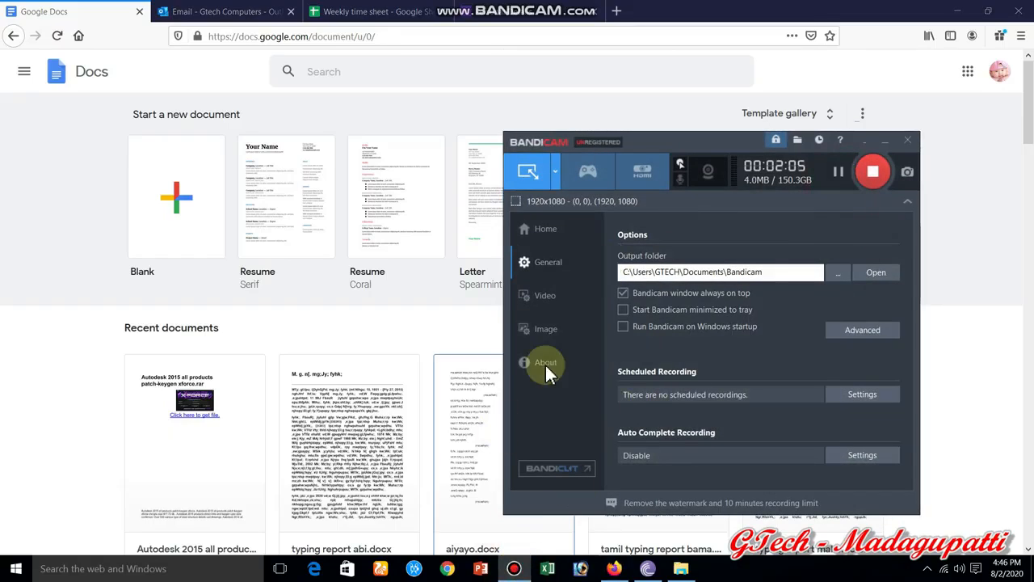
{"action": "left_click", "coordinate": [415, 332]}
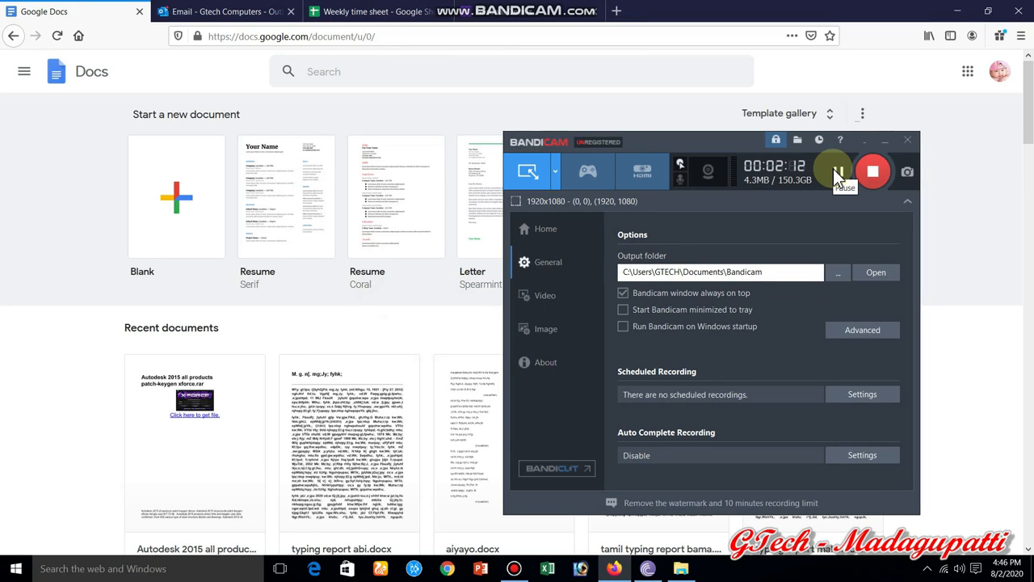
{"action": "left_click", "coordinate": [883, 142]}
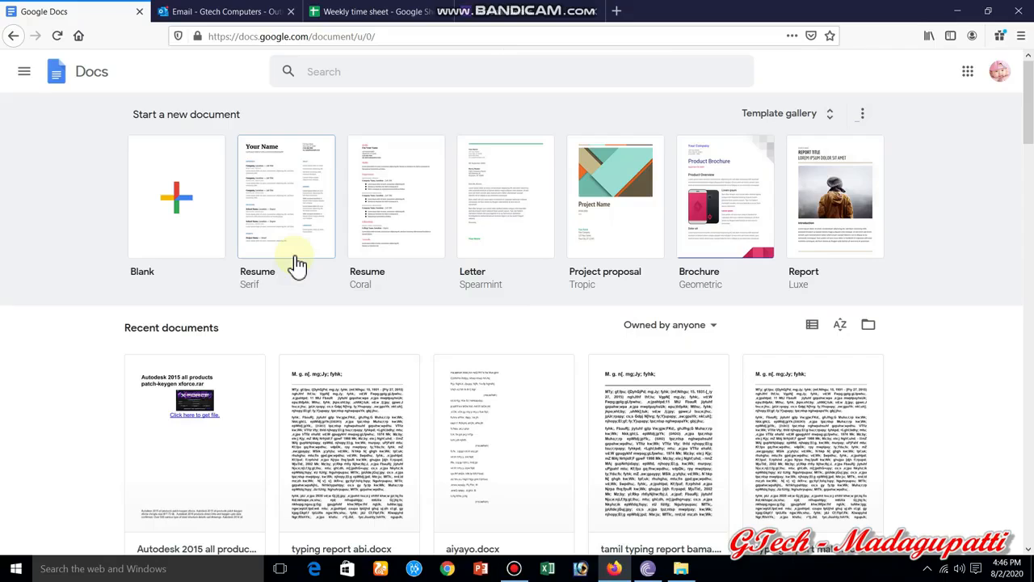
- Create a new document from the Coral Resume template and look through its sections down to Awards
{"action": "left_click", "coordinate": [413, 247]}
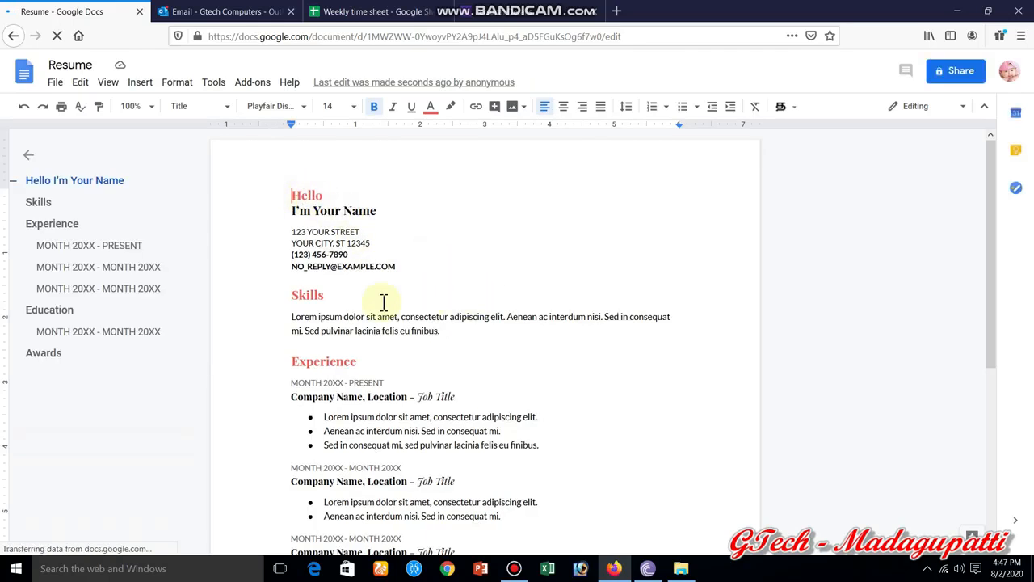
{"action": "left_click_drag", "start_coordinate": [984, 344], "coordinate": [1018, 501]}
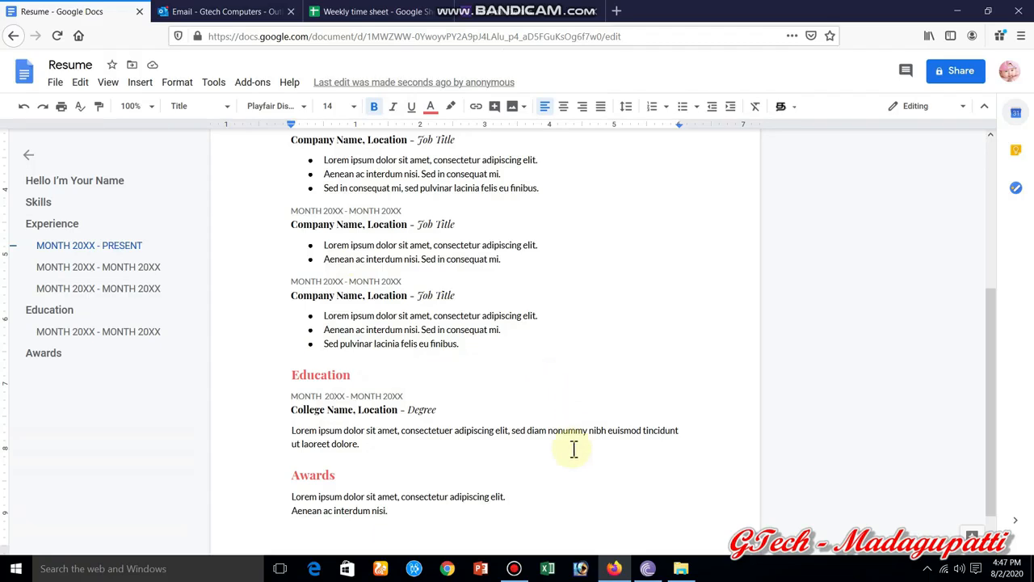
{"action": "left_click", "coordinate": [514, 568]}
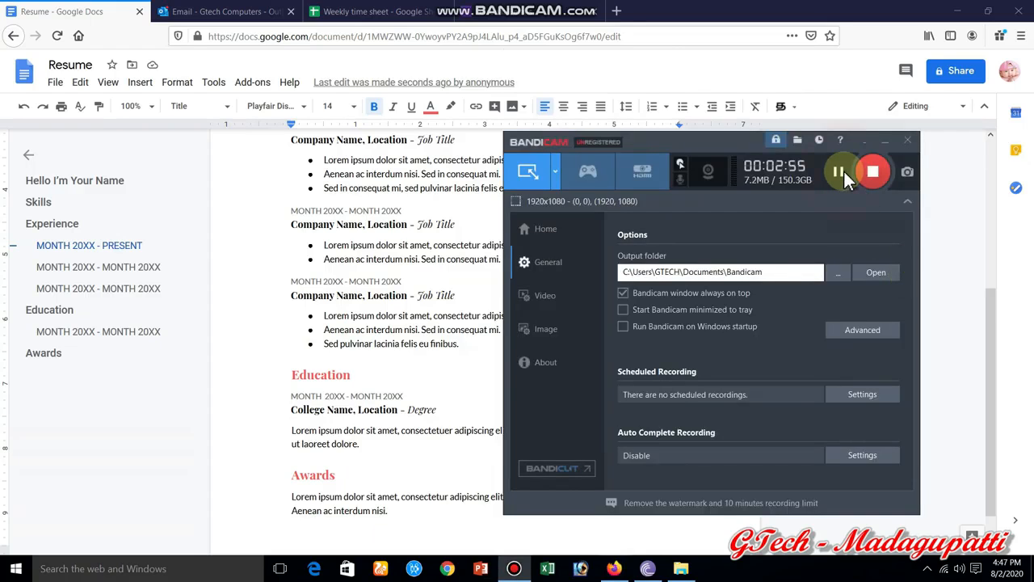
{"action": "left_click", "coordinate": [887, 142]}
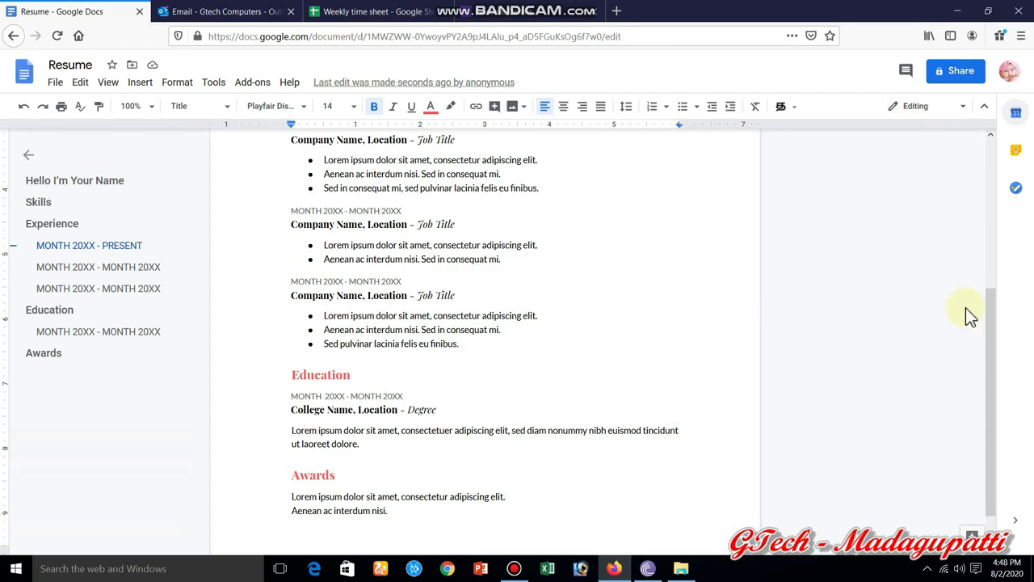
- Apply the Heading 3 style to the entire resume text, from the Hello heading to the last Awards line
{"action": "left_click_drag", "start_coordinate": [993, 351], "coordinate": [994, 207]}
{"action": "left_click_drag", "start_coordinate": [278, 201], "coordinate": [550, 566]}
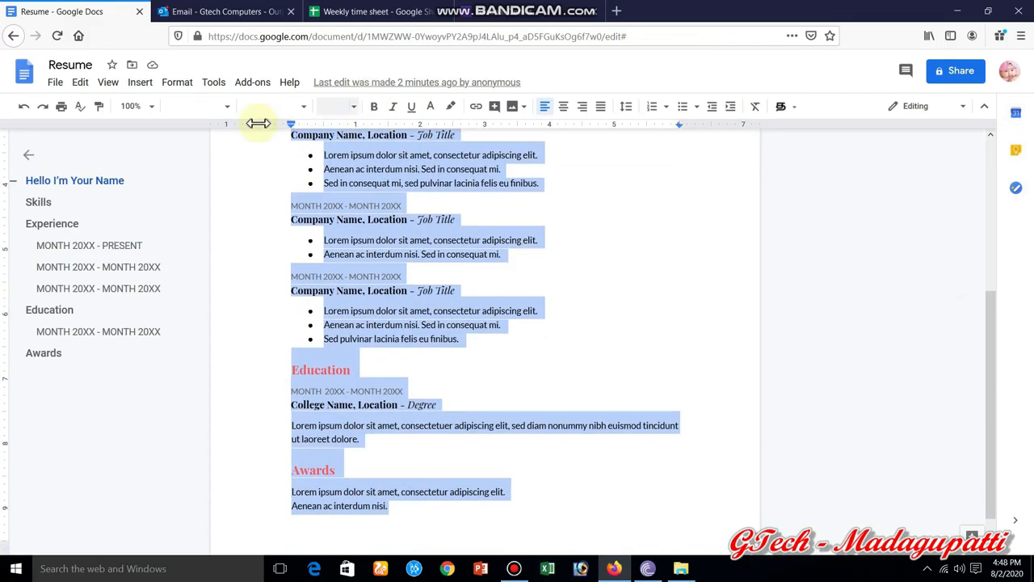
{"action": "left_click", "coordinate": [228, 110]}
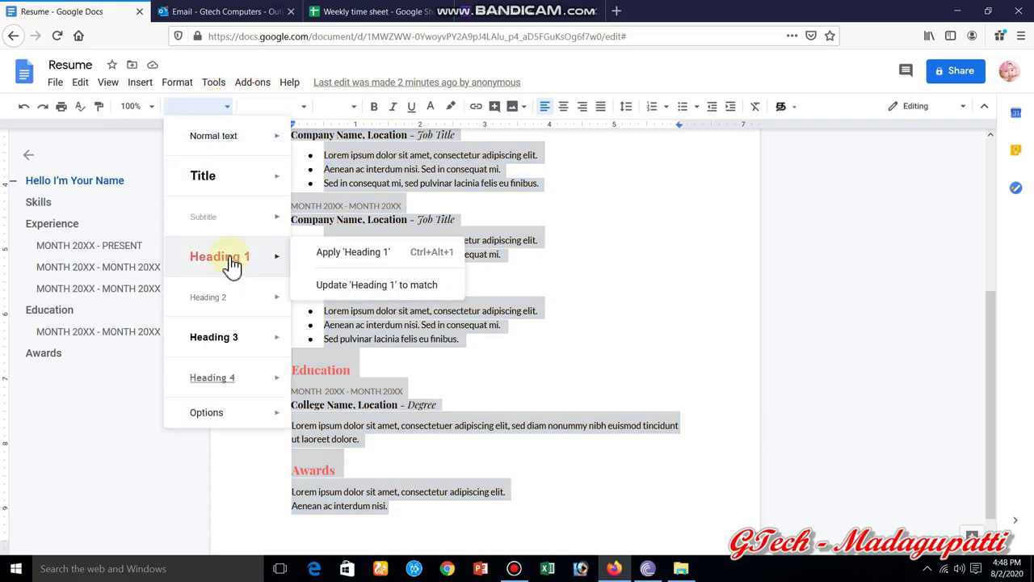
{"action": "left_click", "coordinate": [226, 337]}
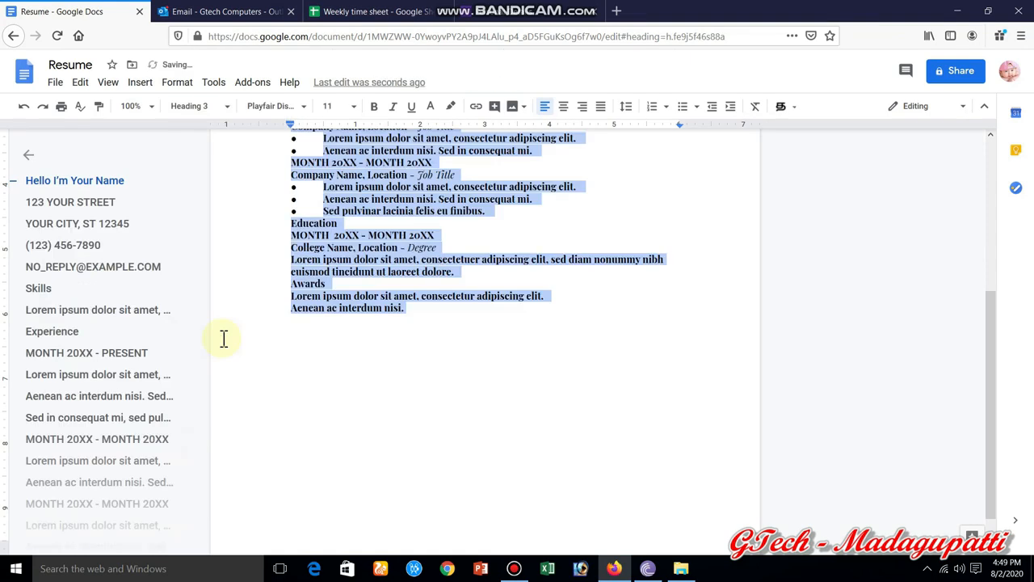
{"action": "type", "text": "z"}
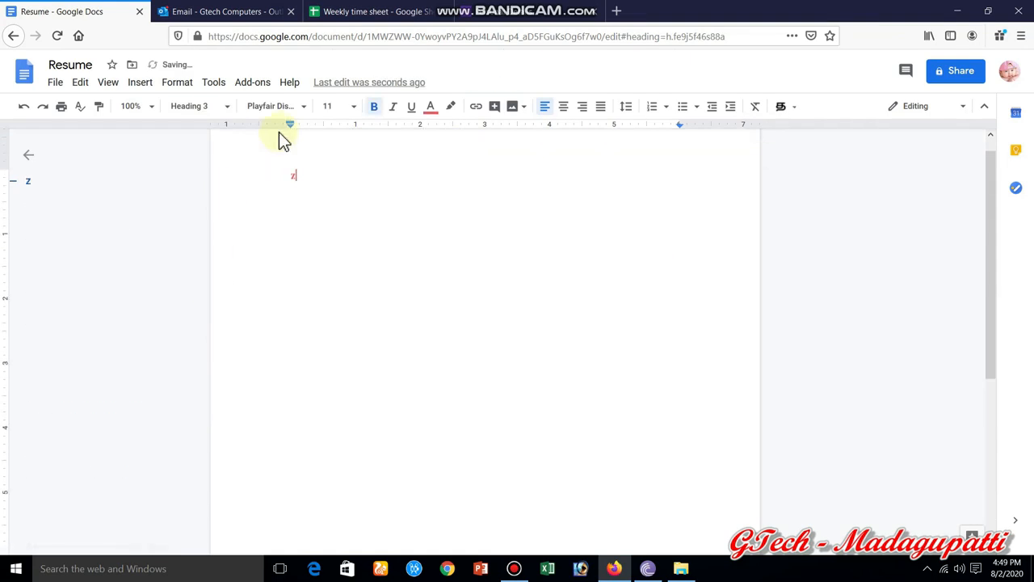
{"action": "left_click", "coordinate": [305, 109]}
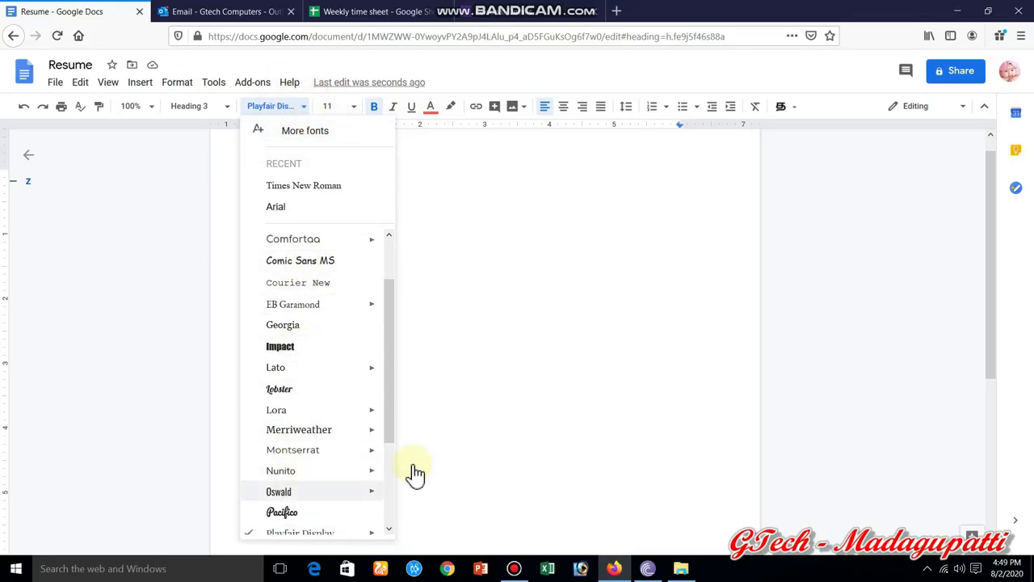
{"action": "left_click", "coordinate": [524, 441]}
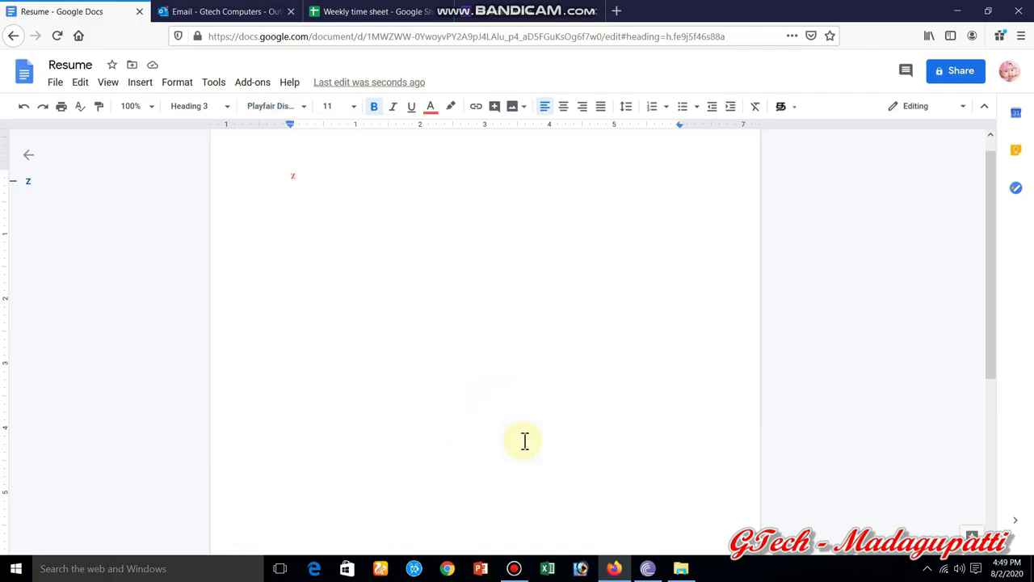
{"action": "key", "text": "ctrl+z"}
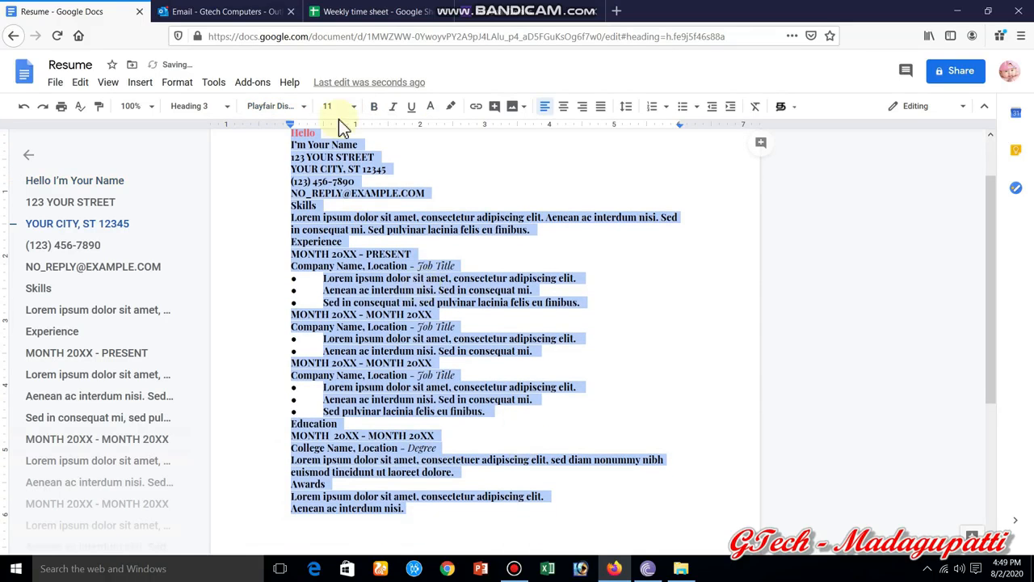
- Set the font of the whole resume to Merriweather and remove the bold formatting
{"action": "left_click", "coordinate": [303, 105]}
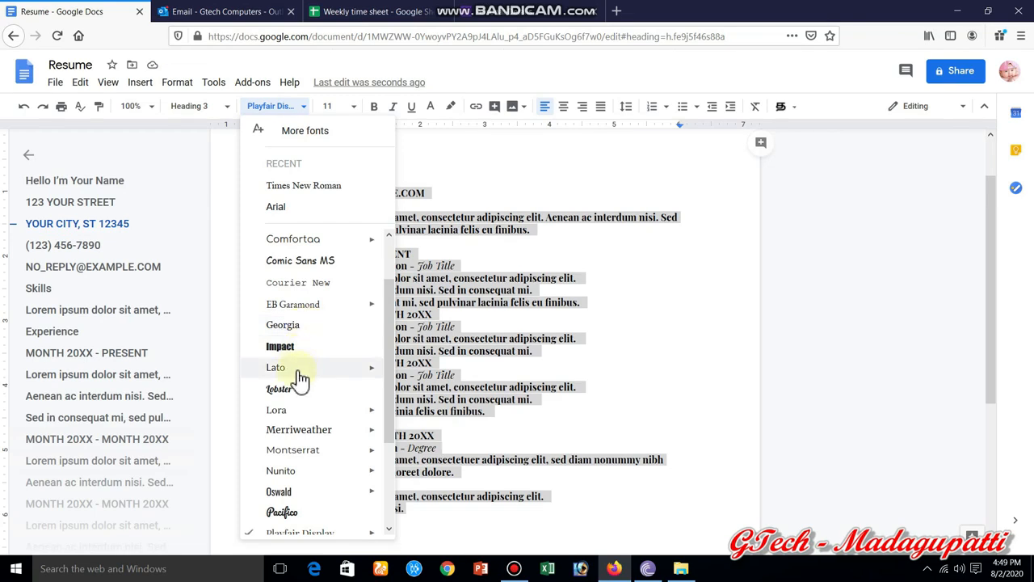
{"action": "left_click", "coordinate": [312, 437]}
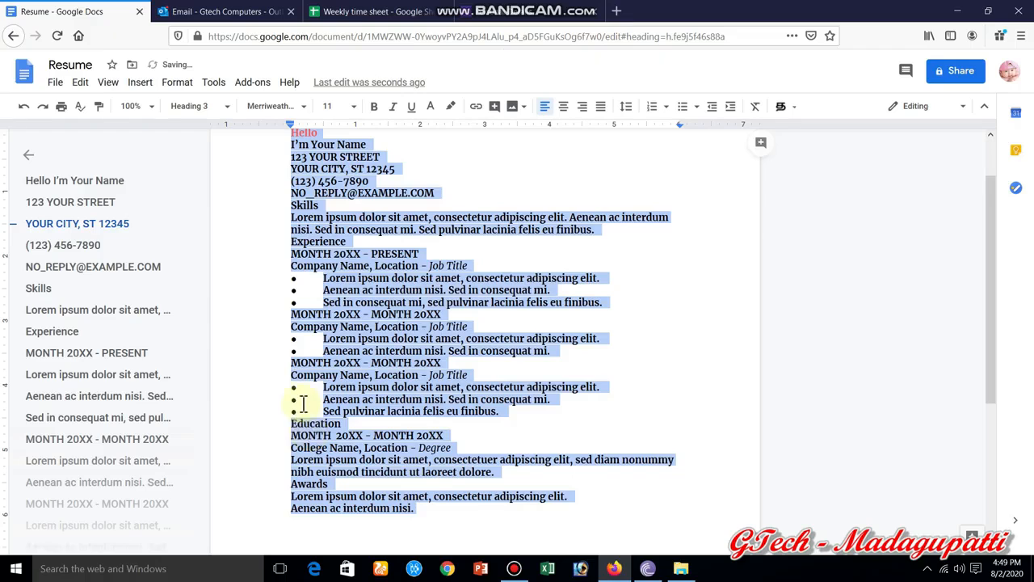
{"action": "double_click", "coordinate": [375, 109]}
{"action": "left_click", "coordinate": [375, 108]}
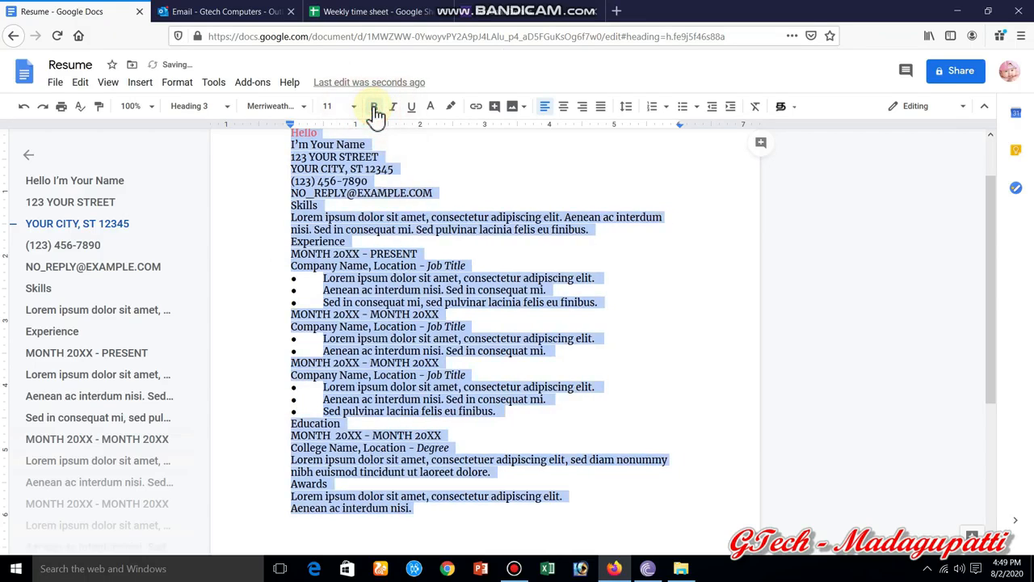
{"action": "left_click", "coordinate": [479, 181]}
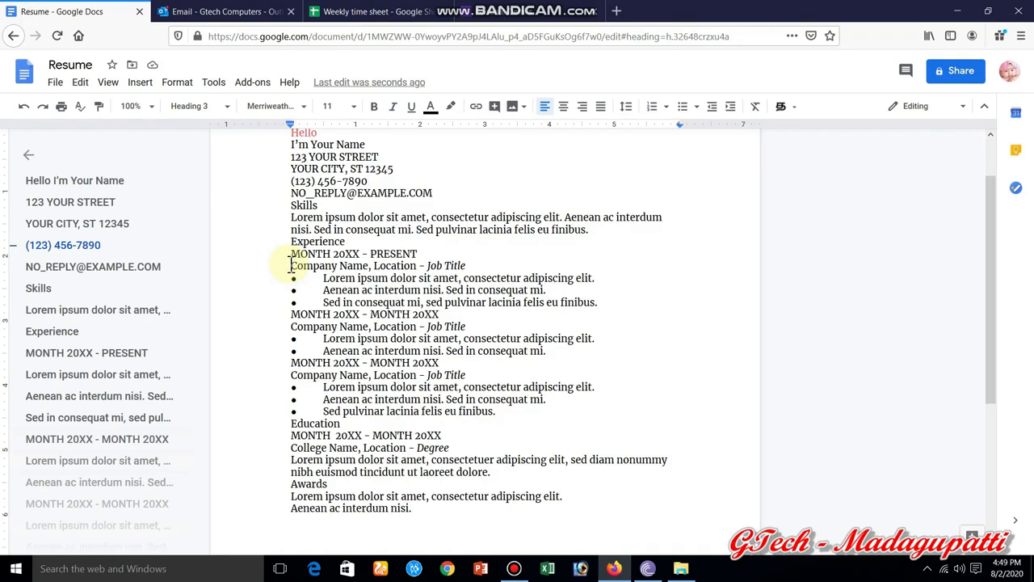
- Try toggling bold on all the resume text, and undo the formatting changes back to the template's original styles
{"action": "key", "text": "ctrl+a"}
{"action": "key", "text": "ctrl+b"}
{"action": "key", "text": "ctrl+z"}
{"action": "key", "text": "ctrl+z"}
{"action": "key", "text": "ctrl+z"}
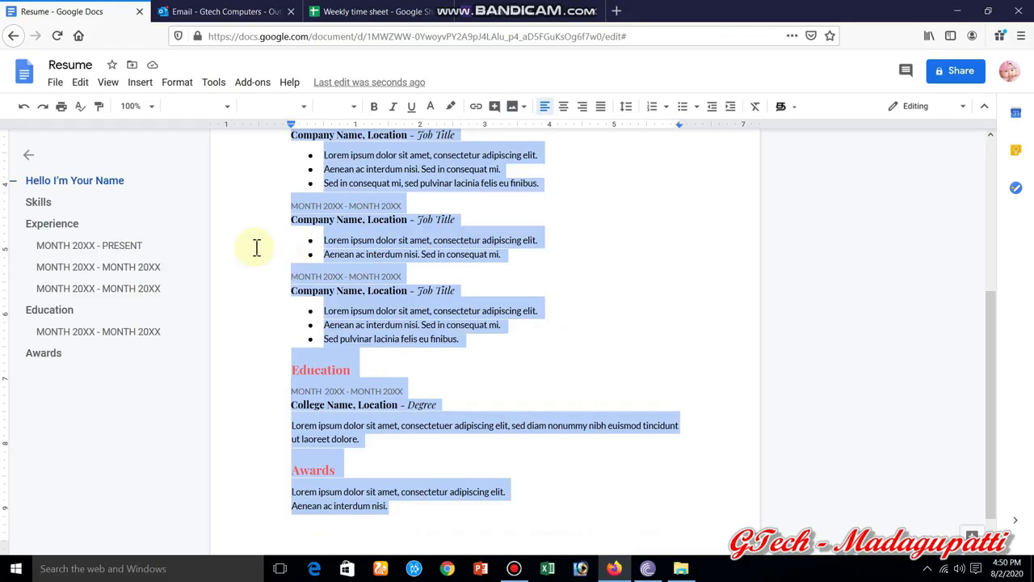
- Leave the resume, switch to Google Slides and create a presentation from the Photo album template
{"action": "left_click", "coordinate": [13, 37]}
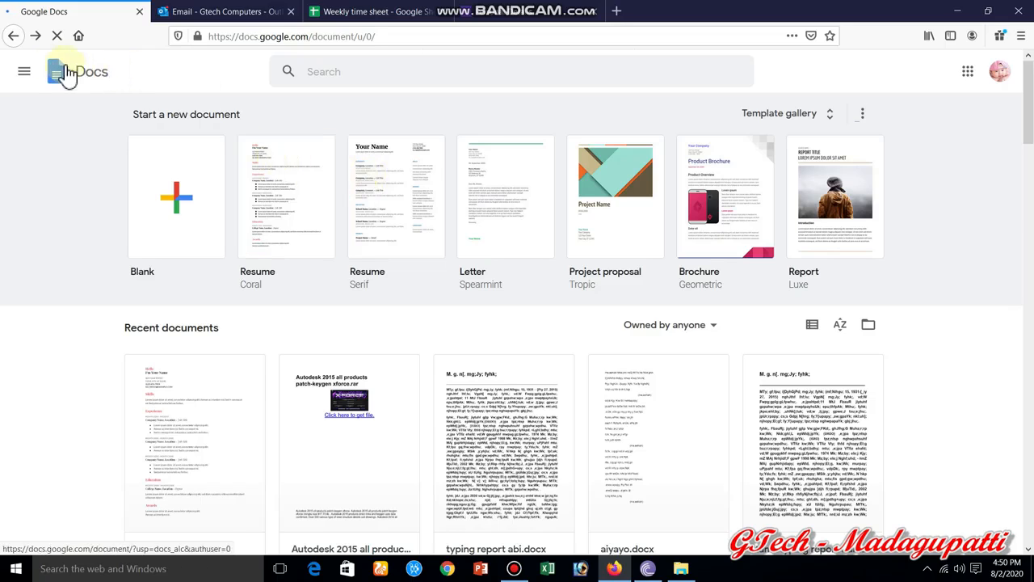
{"action": "left_click", "coordinate": [27, 76]}
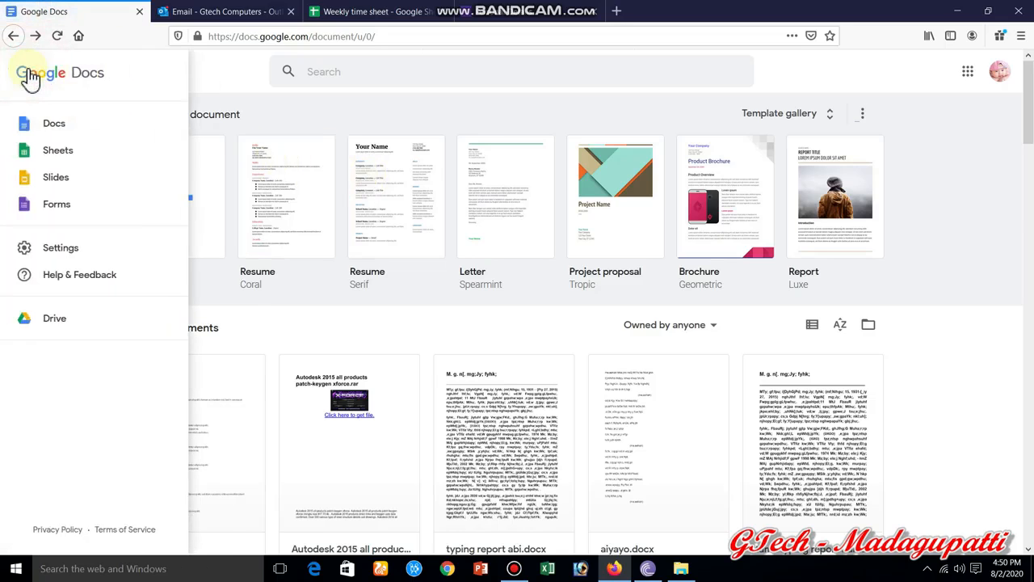
{"action": "left_click", "coordinate": [56, 178]}
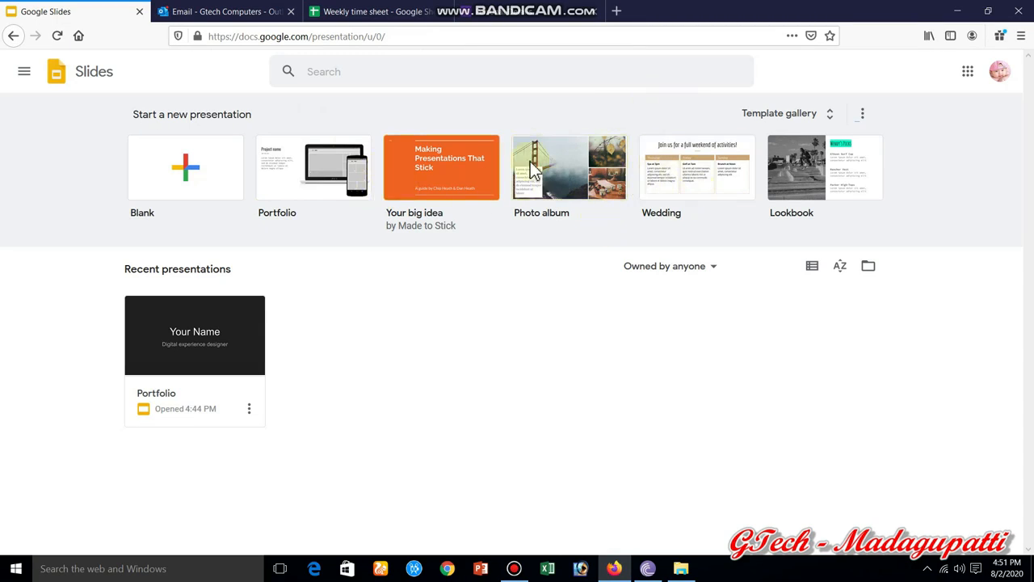
{"action": "left_click", "coordinate": [566, 192]}
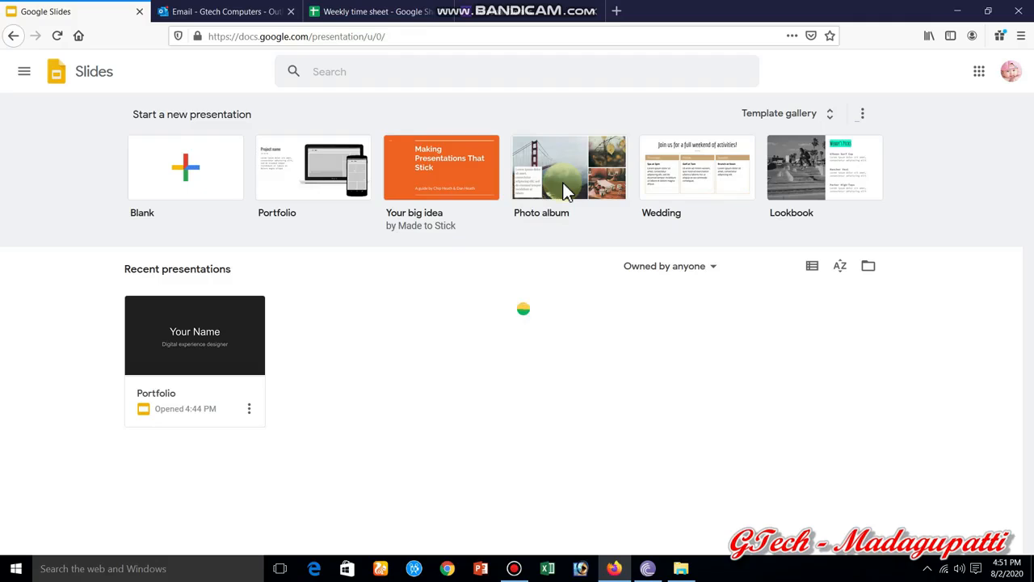